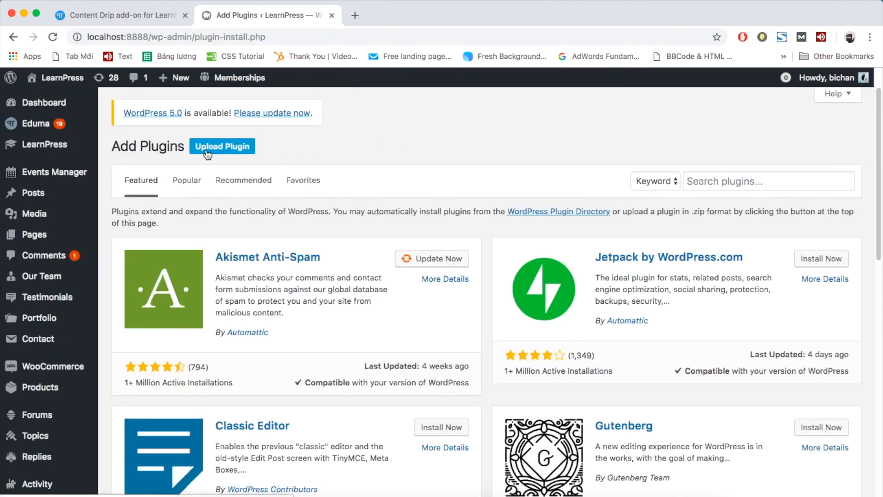
# Upload the plugin file "learnpress-content-drip.3.0.2 copy.zip" from Downloads and install it
pyautogui.click(208, 154)
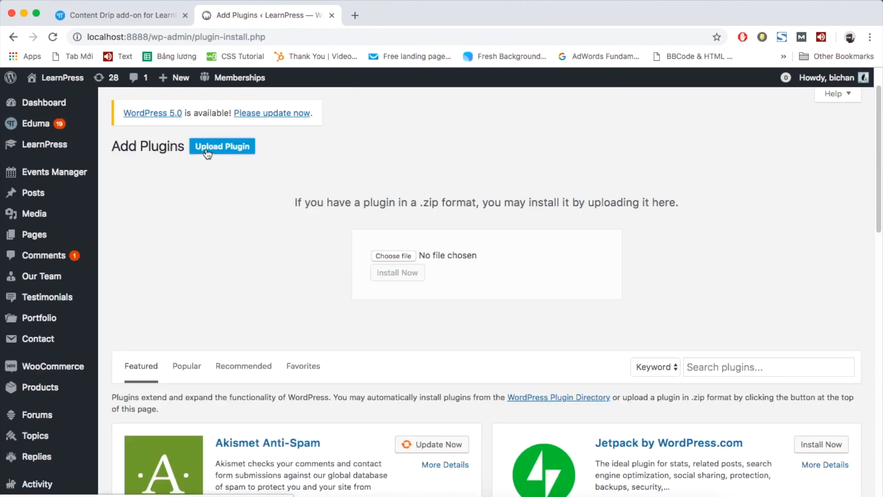
pyautogui.click(391, 256)
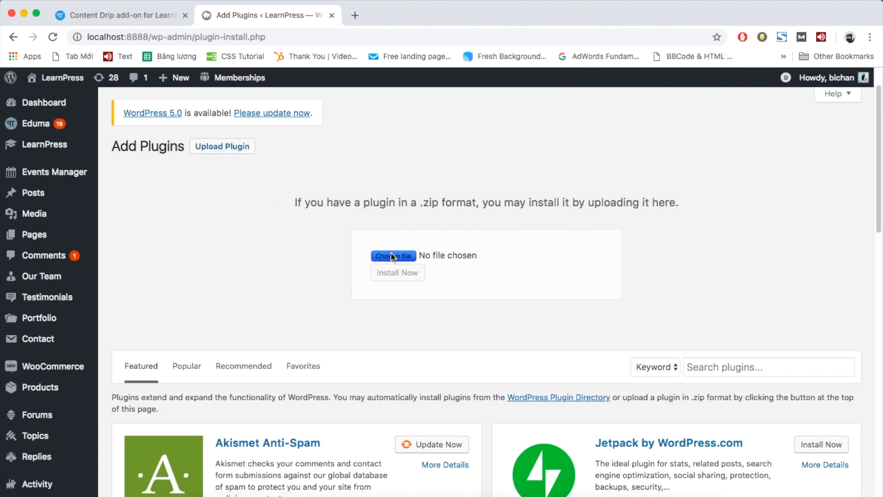
pyautogui.click(265, 157)
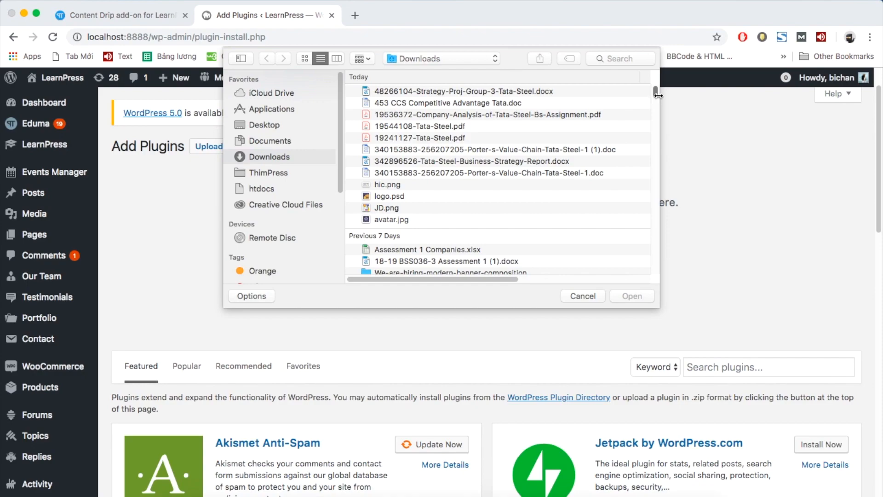
pyautogui.moveTo(655, 90); pyautogui.dragTo(630, 283)
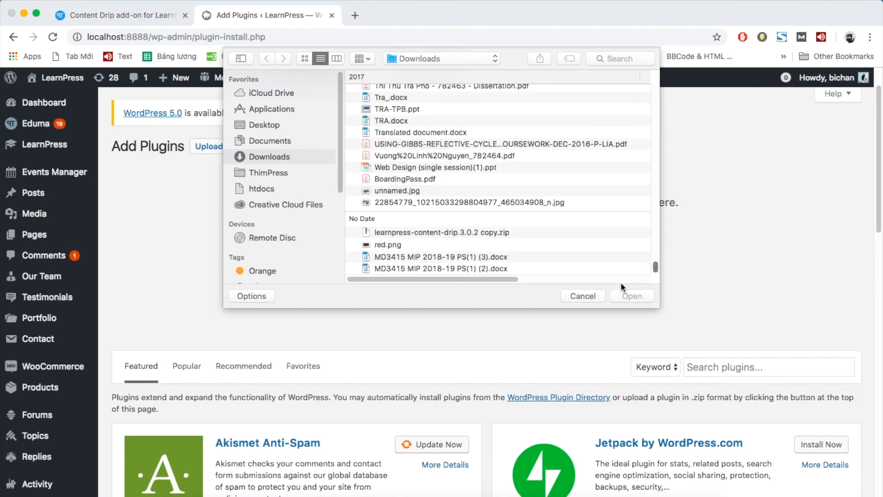
pyautogui.click(465, 232)
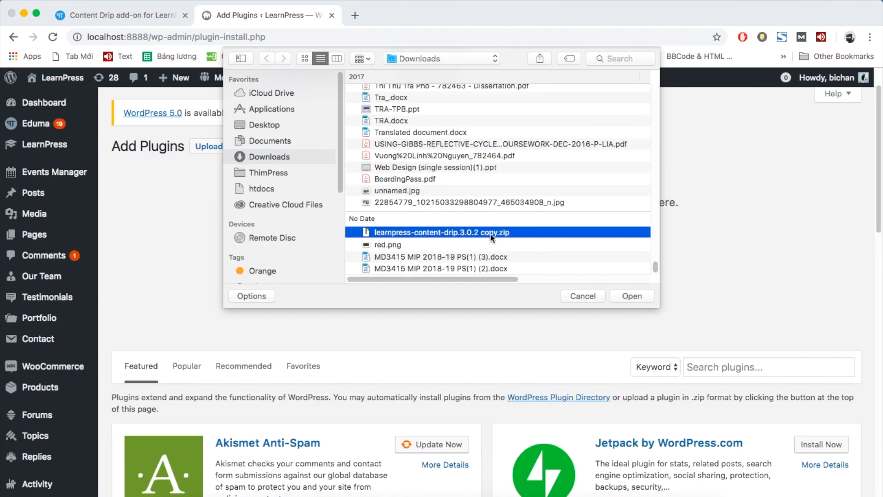
pyautogui.doubleClick(516, 234)
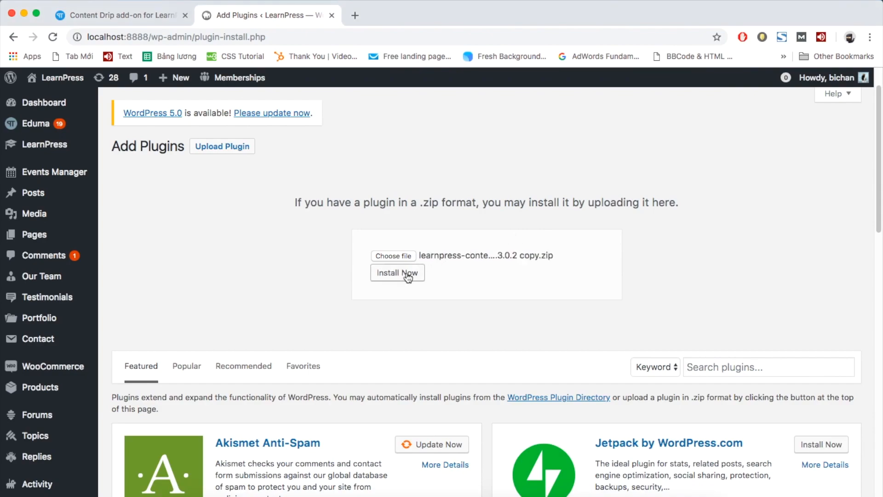
pyautogui.click(398, 273)
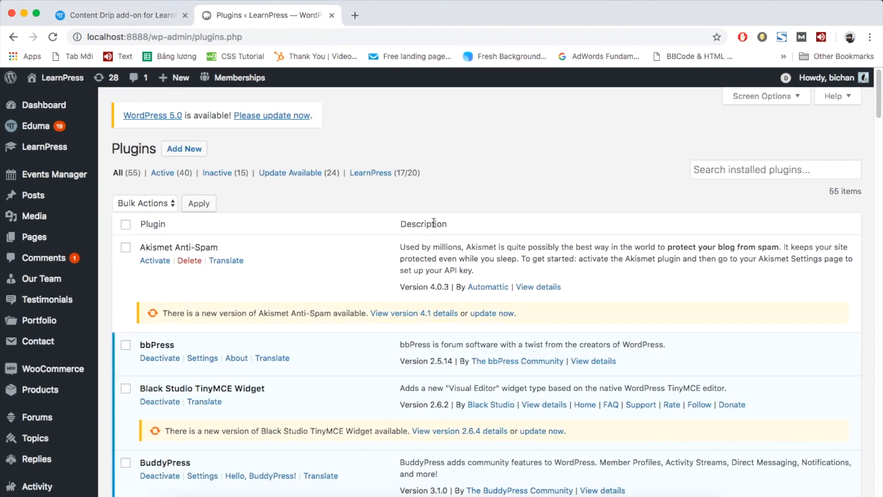
# Find the LearnPress - Content Drip add-on among the installed plugins and check its version and activation status
pyautogui.scroll(-10, 434, 222)
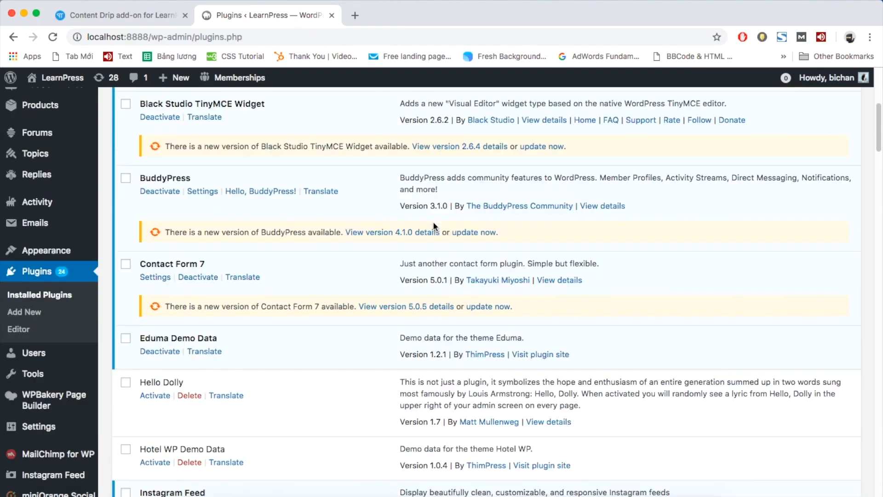
pyautogui.scroll(-6, 433, 222)
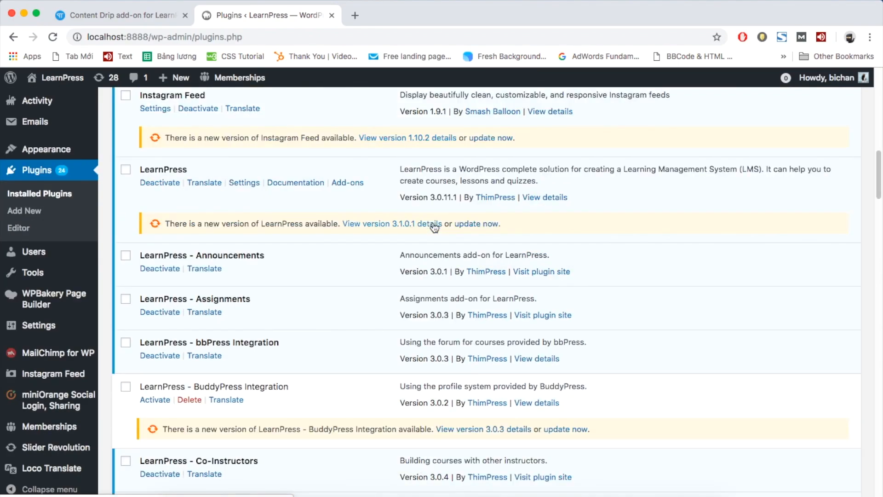
pyautogui.scroll(-3, 433, 222)
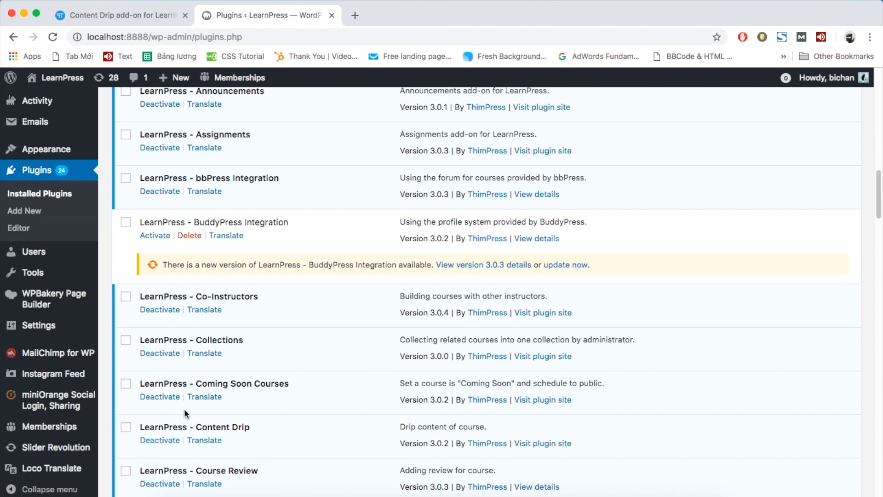
pyautogui.click(127, 430)
pyautogui.click(127, 430)
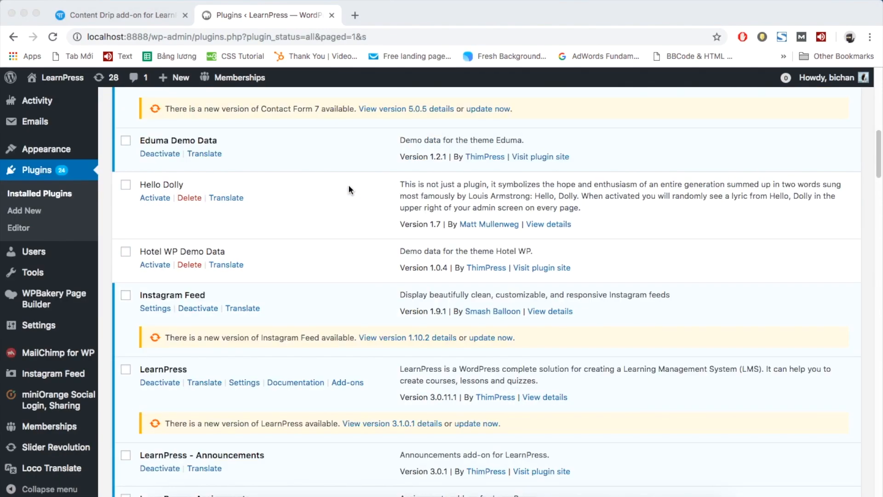
pyautogui.scroll(-4, 349, 185)
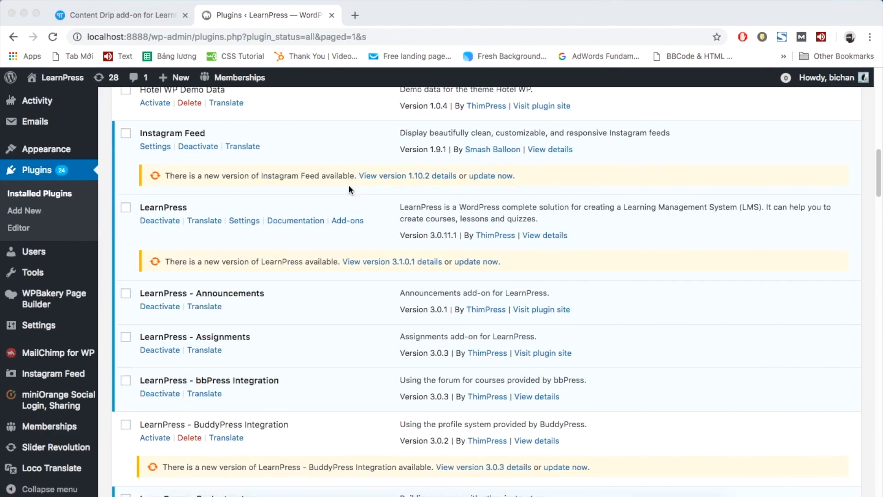
pyautogui.scroll(-12, 349, 188)
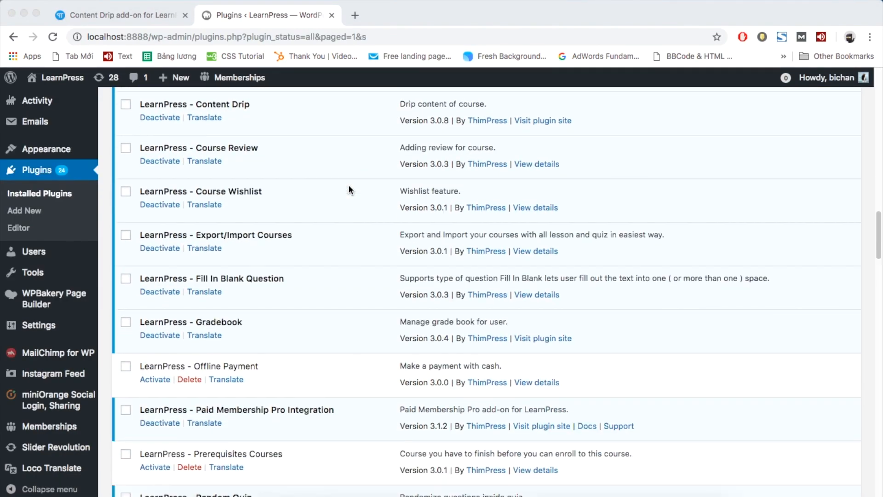
pyautogui.scroll(1, 349, 187)
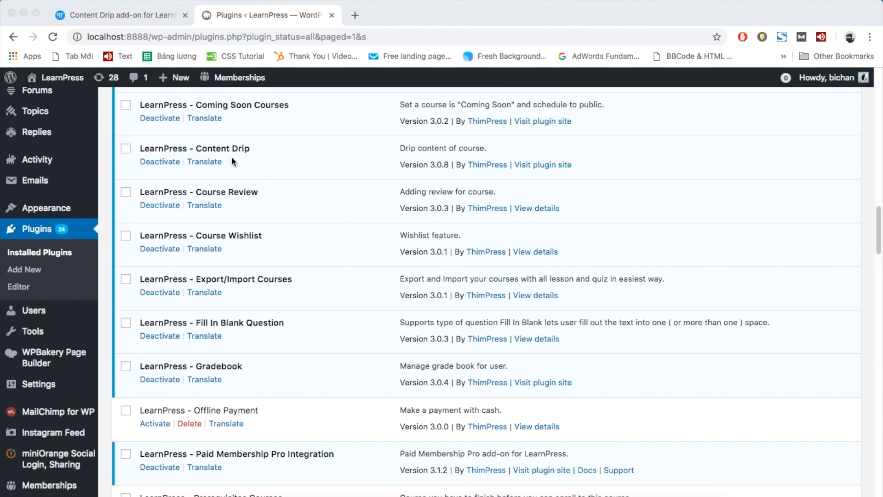
pyautogui.scroll(20, 232, 159)
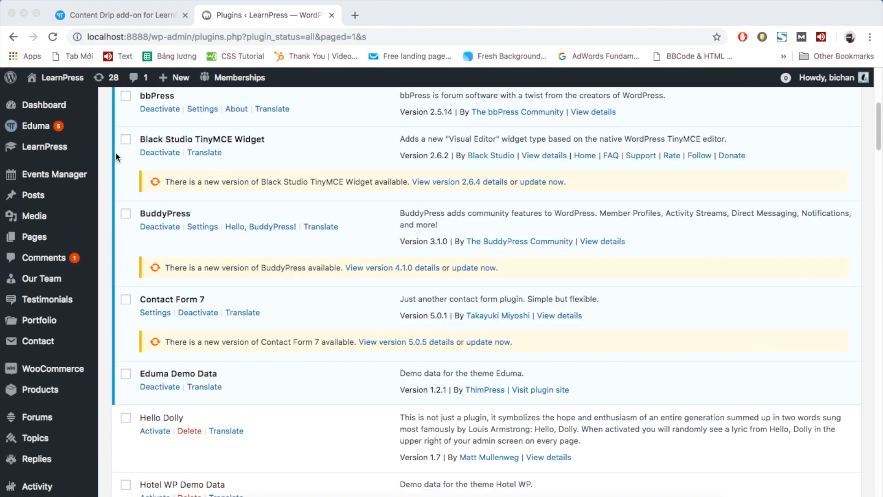
pyautogui.scroll(5, 115, 156)
# Open the LearnPress course "How to right Academic Assignment" for editing and show its Content Drip settings
pyautogui.moveTo(55, 147)
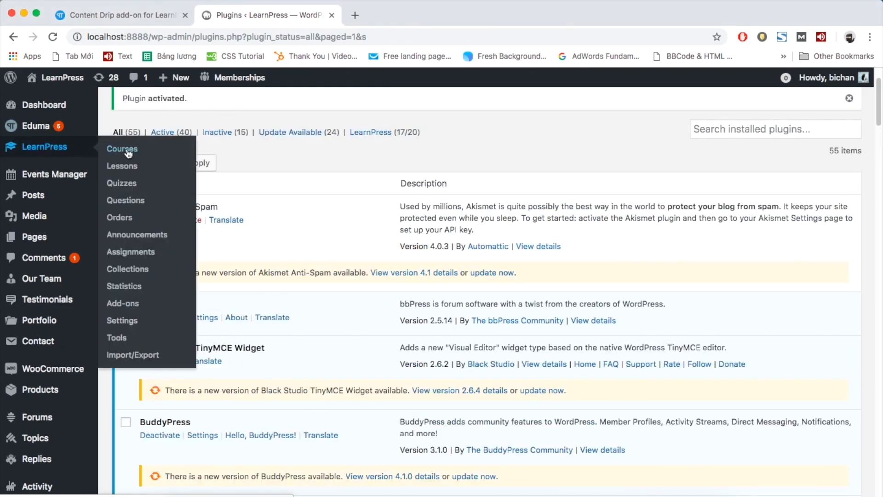
pyautogui.click(134, 158)
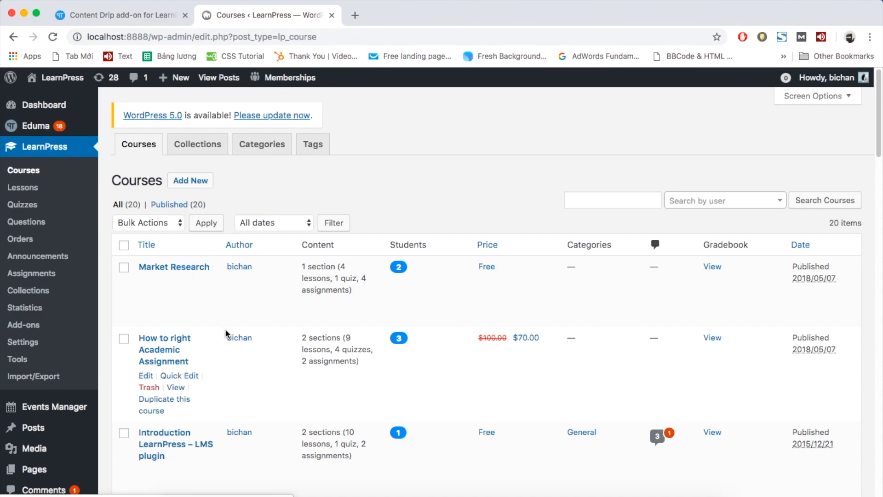
pyautogui.click(147, 377)
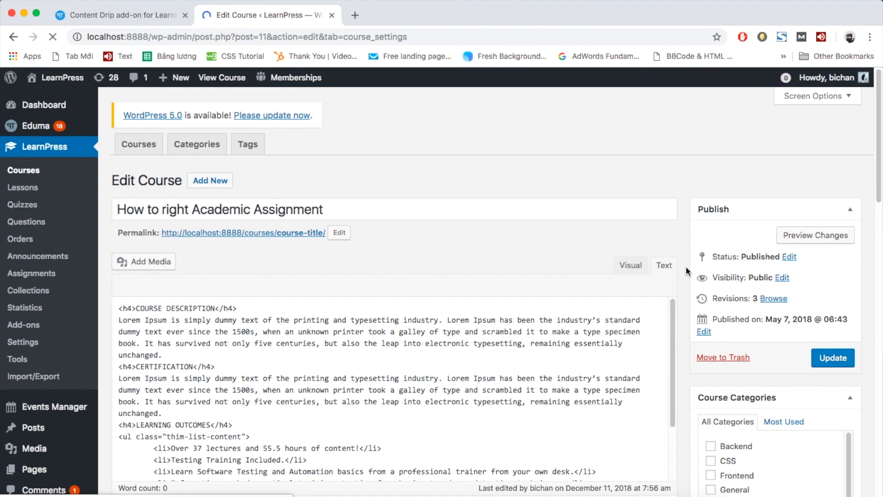
pyautogui.scroll(-4, 686, 271)
pyautogui.scroll(-15, 685, 271)
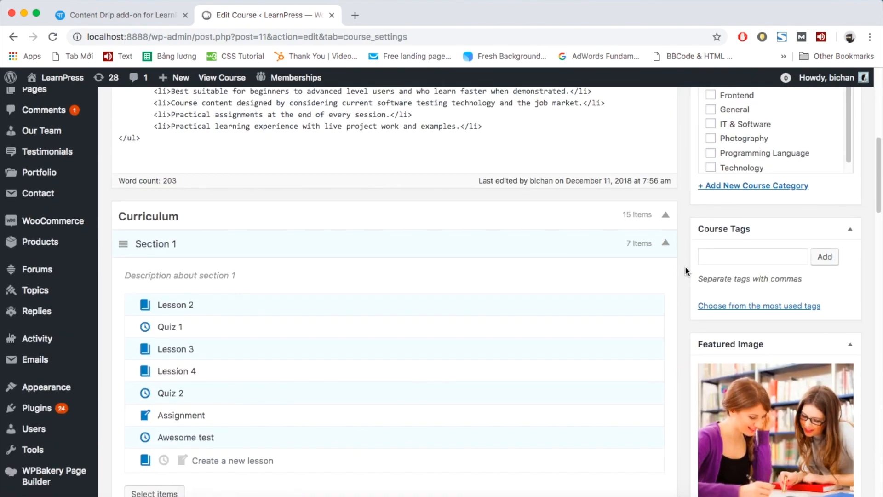
pyautogui.scroll(-7, 685, 271)
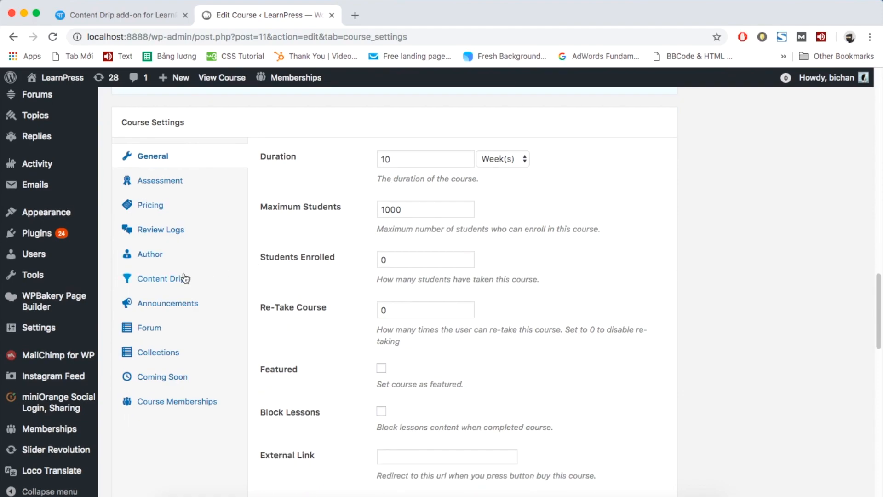
pyautogui.click(140, 280)
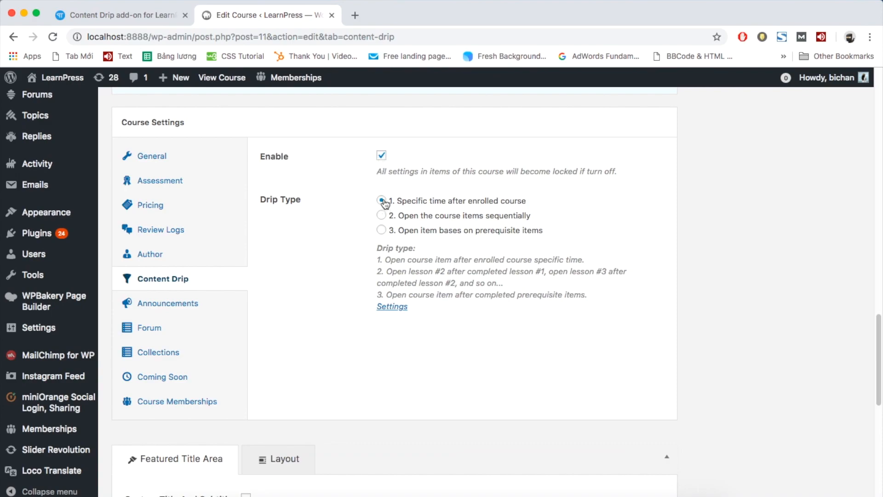
# Choose the drip type "1. Specific time after enrolled course" and save the course
pyautogui.click(384, 216)
pyautogui.click(383, 230)
pyautogui.scroll(-1, 427, 278)
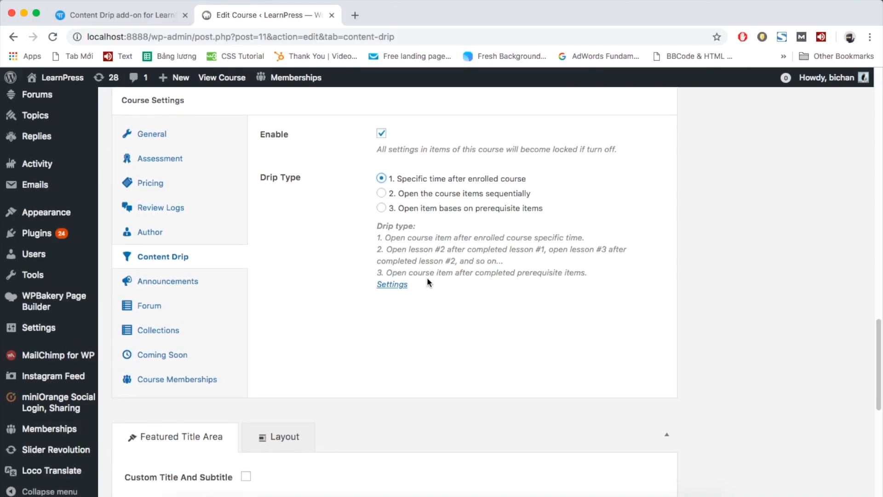
pyautogui.scroll(1, 543, 282)
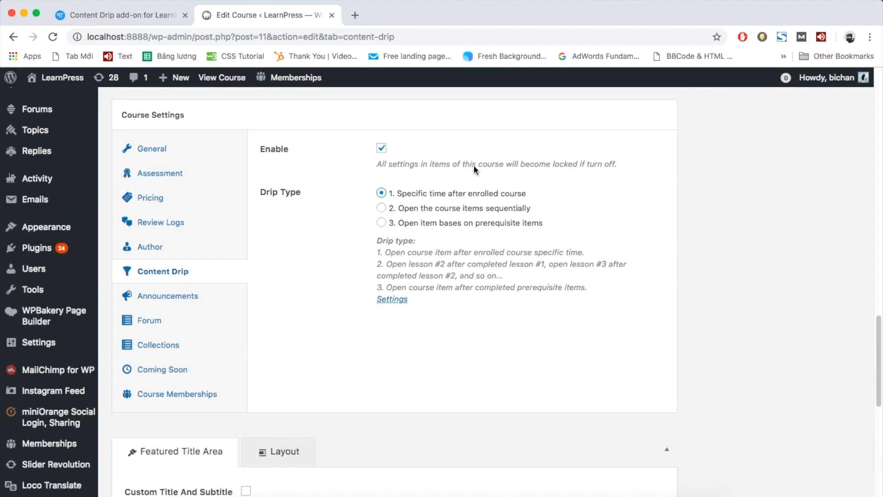
pyautogui.scroll(15, 558, 183)
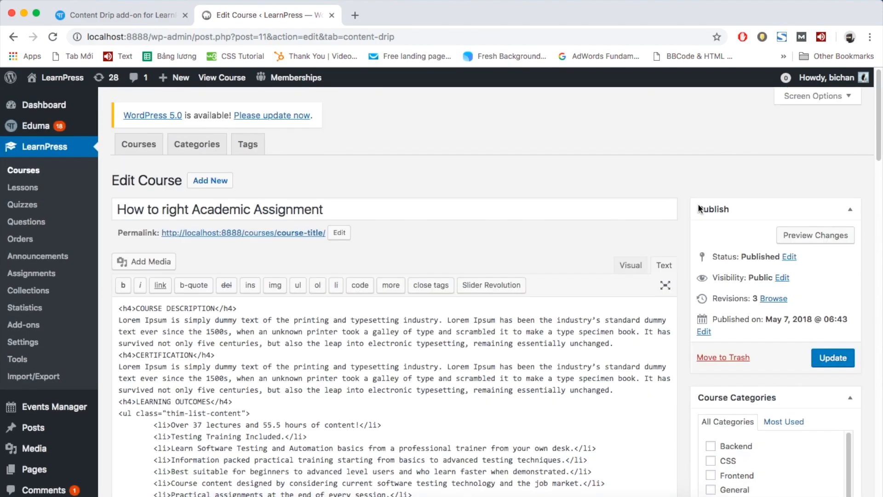
pyautogui.click(837, 355)
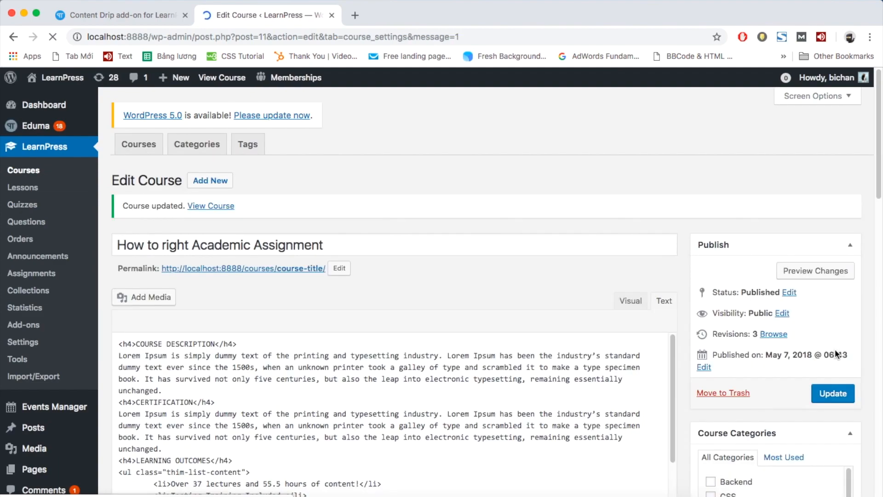
# Open the drip items page from the course's Content Drip settings and review the delay access of its lessons, quizzes and assignments
pyautogui.scroll(-2, 739, 337)
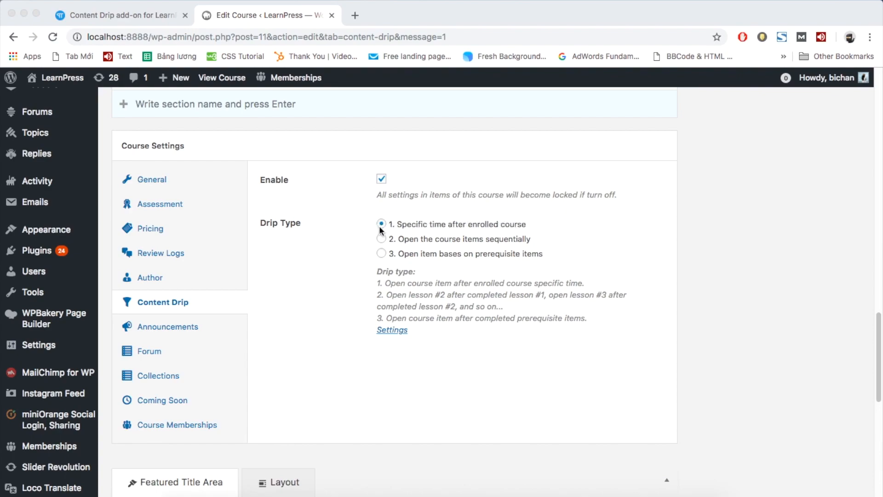
pyautogui.click(383, 330)
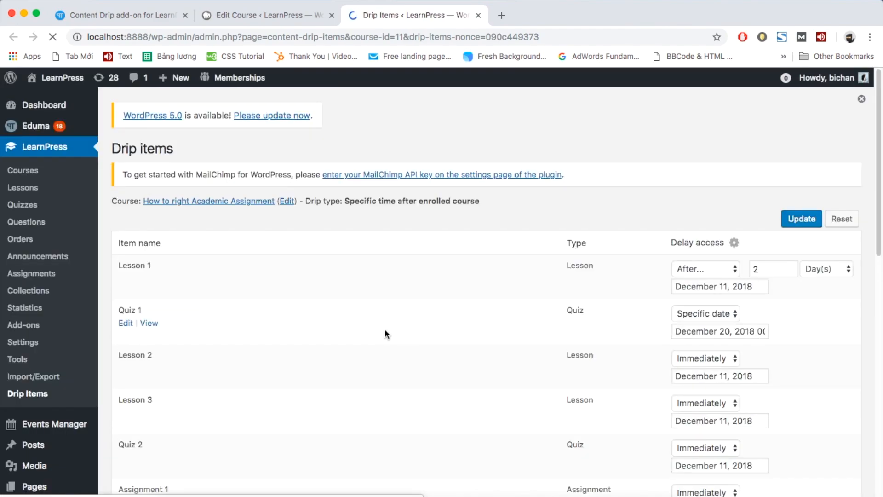
pyautogui.scroll(-1, 384, 329)
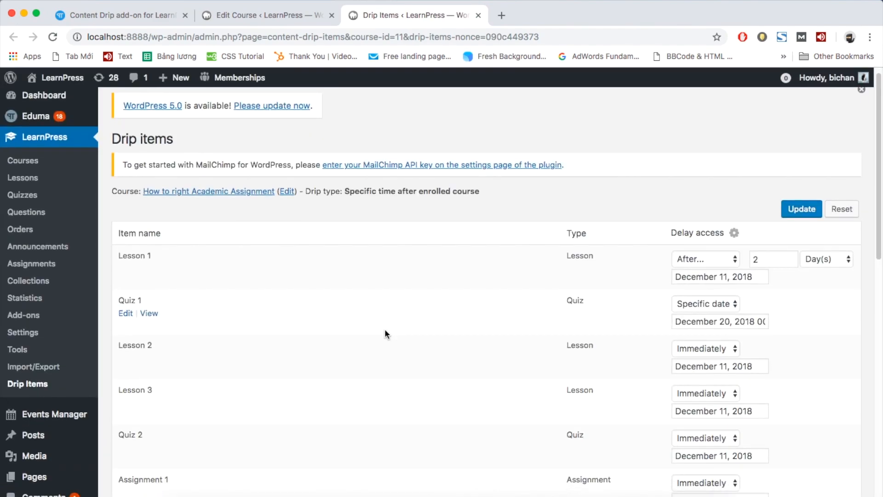
pyautogui.scroll(-3, 171, 247)
pyautogui.scroll(-1, 167, 204)
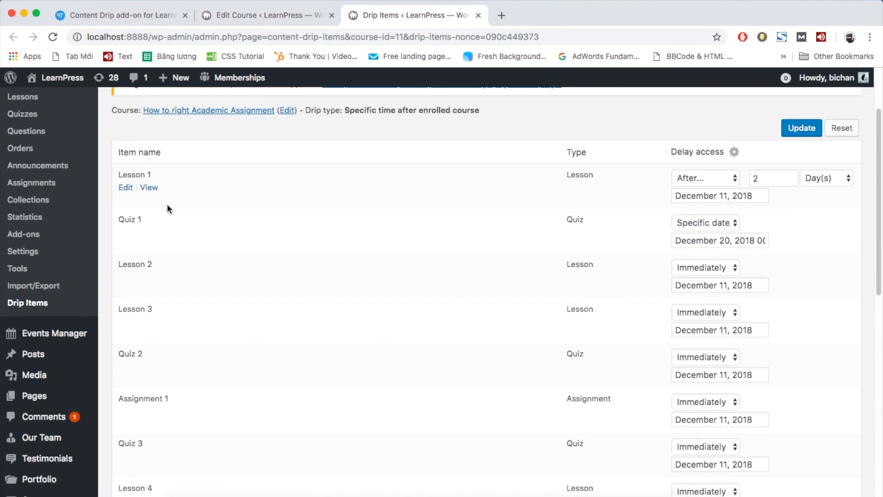
pyautogui.scroll(-1, 207, 313)
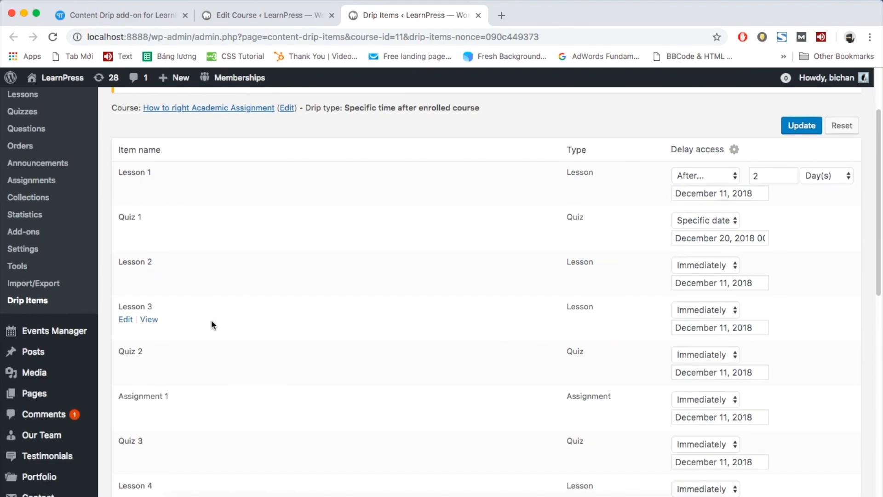
pyautogui.scroll(-10, 195, 379)
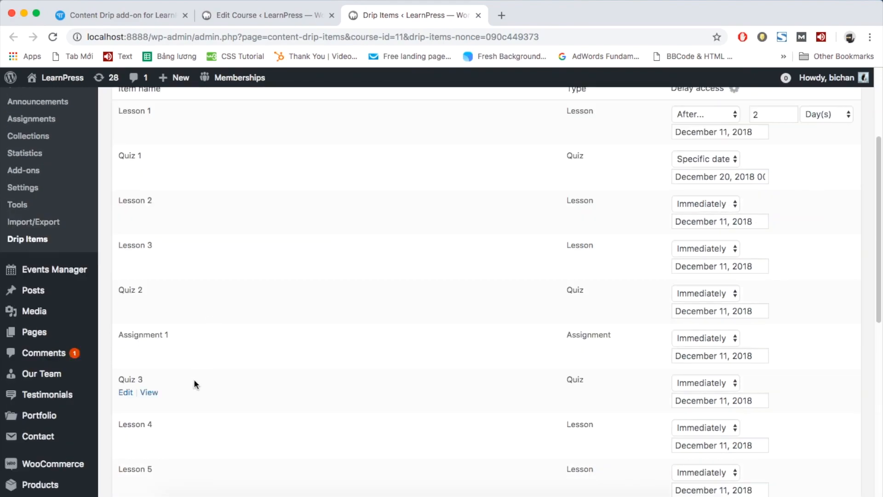
pyautogui.scroll(10, 194, 379)
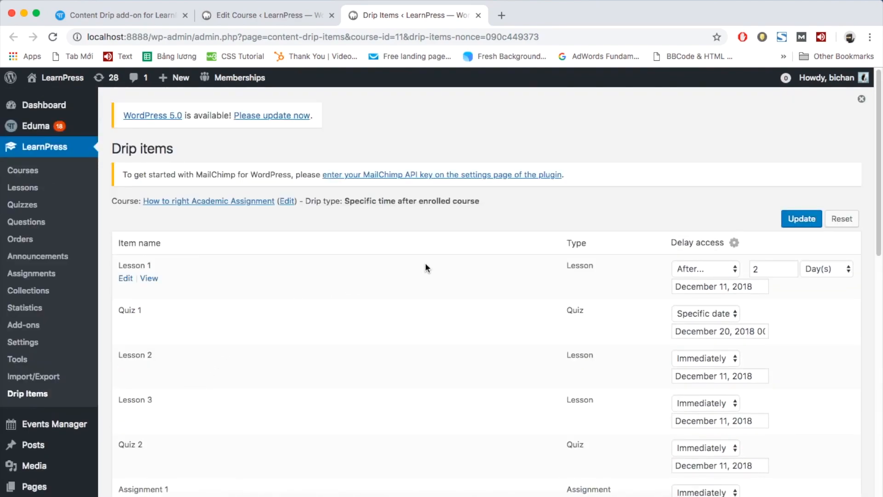
# Set the delay access of Lesson 1 to Immediately
pyautogui.click(710, 267)
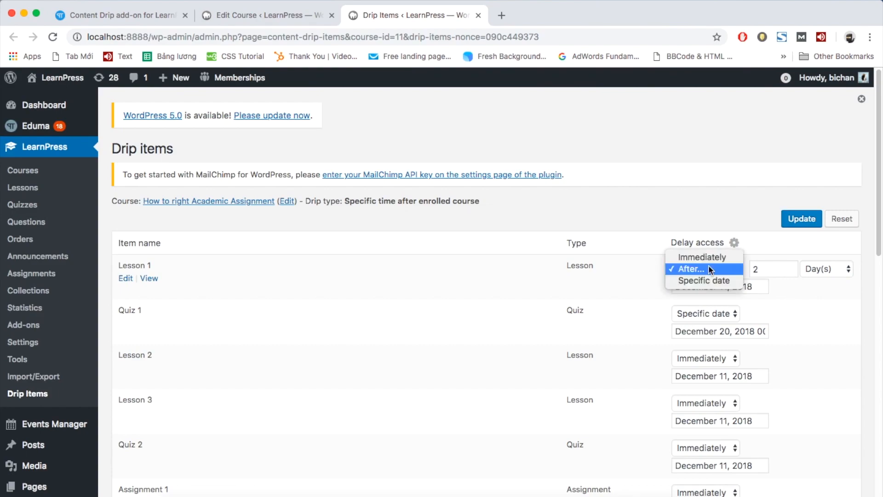
pyautogui.click(644, 252)
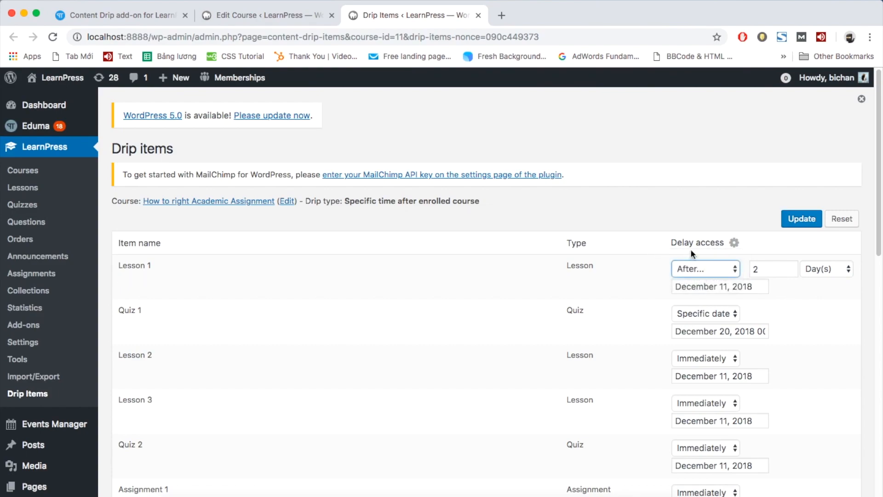
pyautogui.click(718, 268)
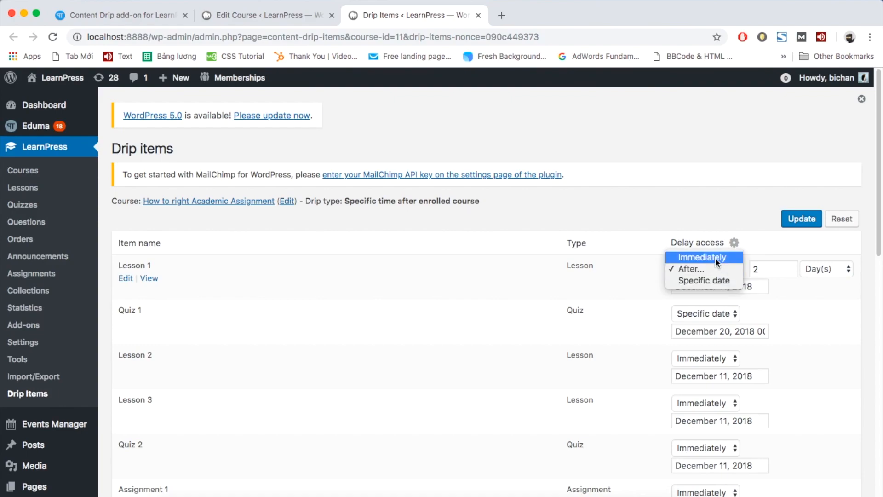
pyautogui.click(716, 258)
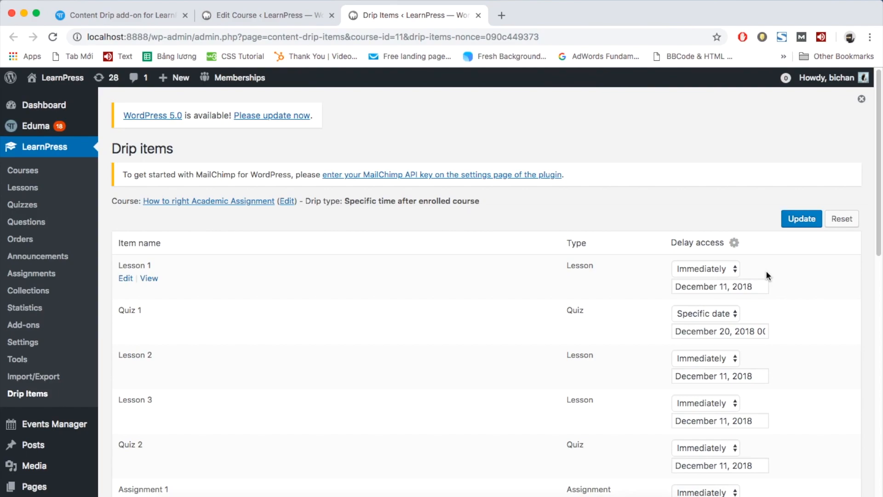
# Set the delay access of Quiz 1 to After 2 Day(s)
pyautogui.click(731, 313)
pyautogui.click(728, 304)
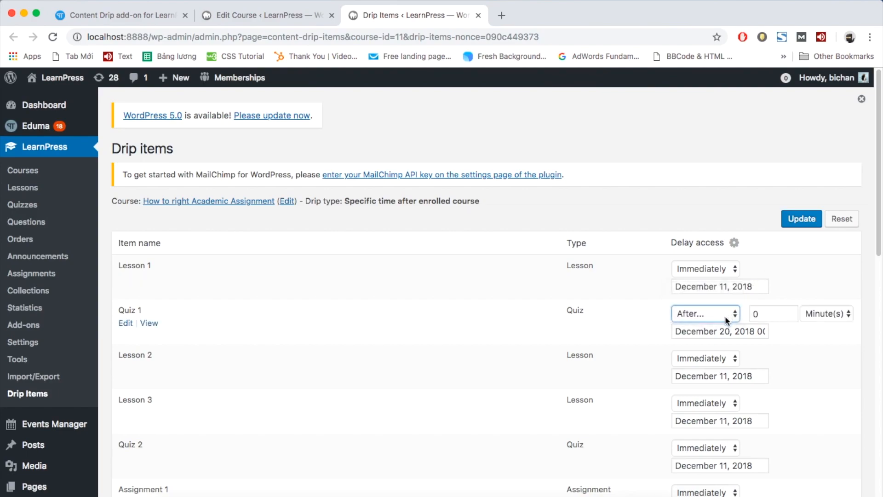
pyautogui.click(790, 315)
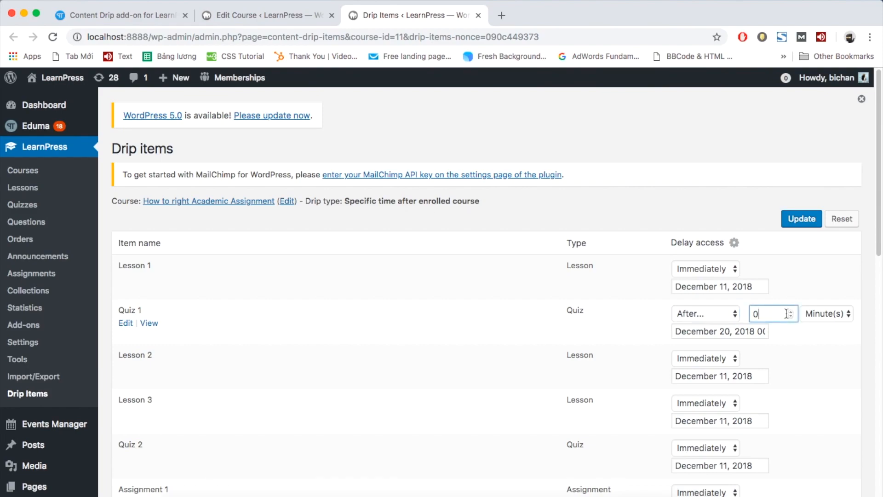
pyautogui.press('BackSpace')
pyautogui.write('2')
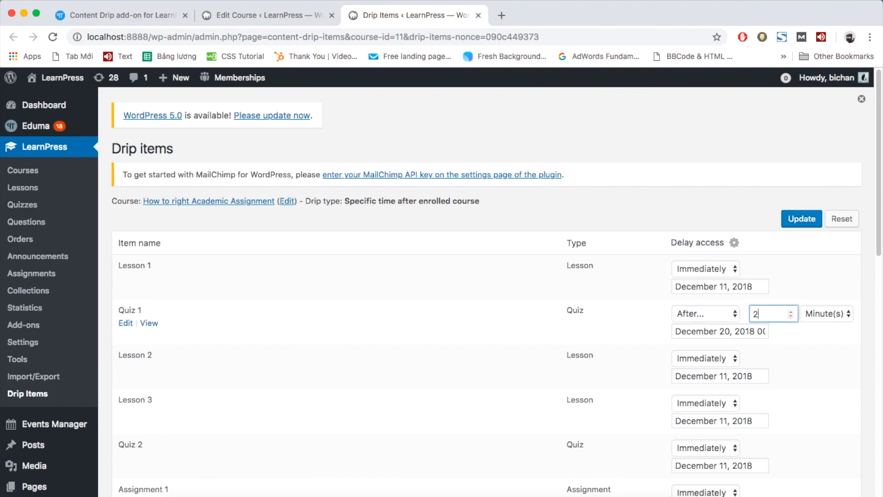
pyautogui.click(819, 314)
pyautogui.click(821, 335)
pyautogui.click(811, 344)
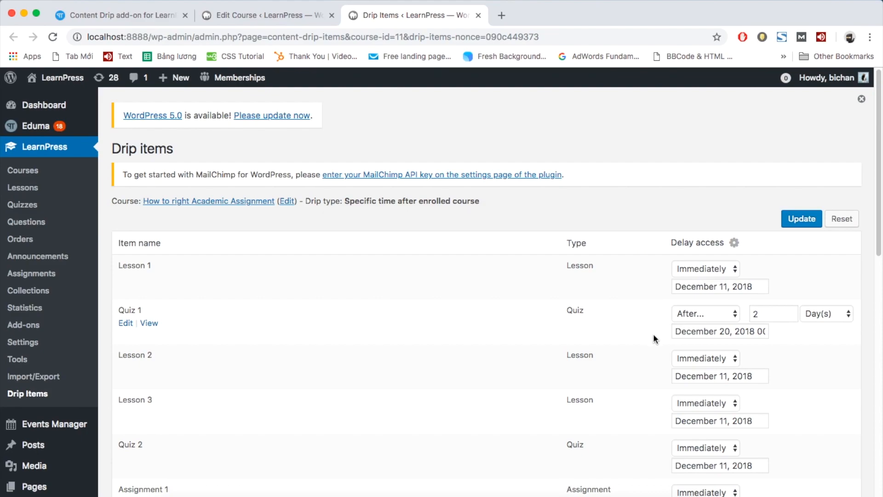
# Set the delay access of Lesson 2 to the specific date December 20, 2018
pyautogui.scroll(-1, 671, 341)
pyautogui.click(701, 350)
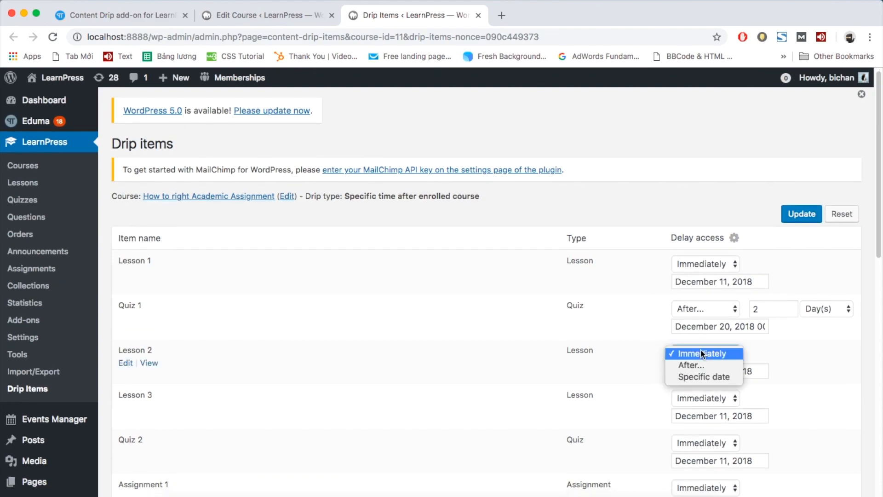
pyautogui.click(702, 376)
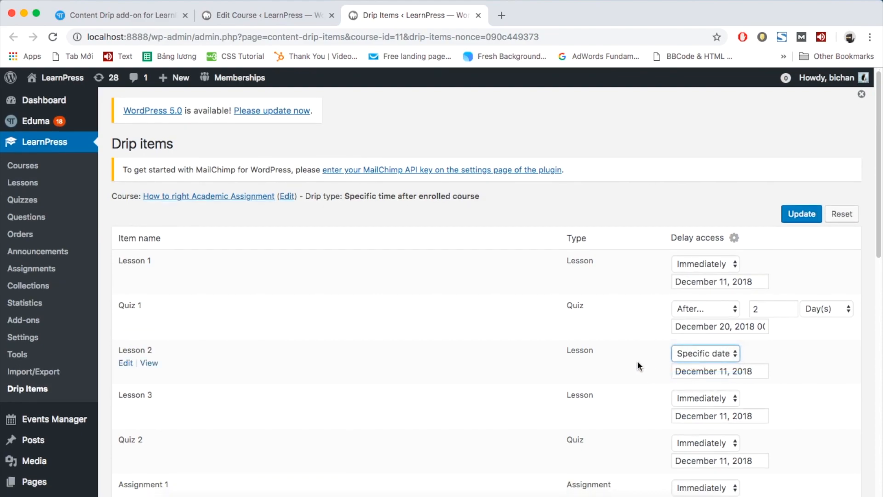
pyautogui.click(723, 372)
pyautogui.moveTo(723, 372); pyautogui.dragTo(727, 372)
pyautogui.write('20')
pyautogui.click(654, 369)
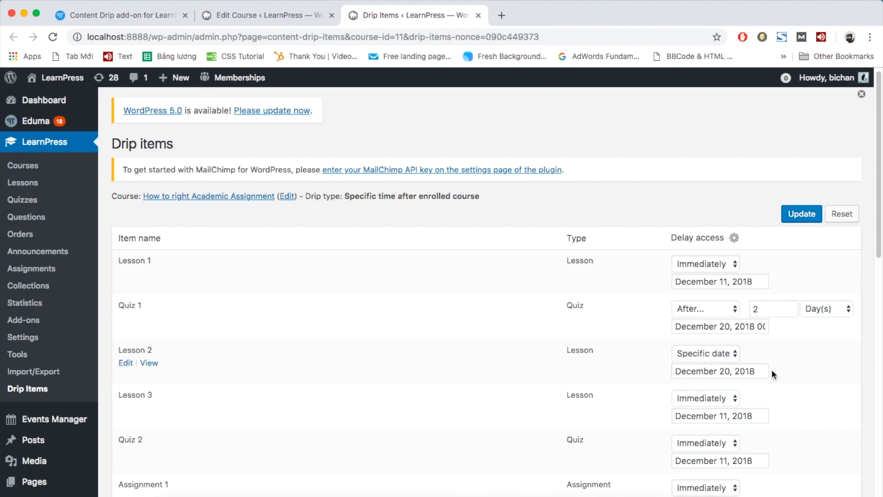
pyautogui.click(749, 371)
pyautogui.click(632, 350)
# Check the delay access of the other course items and save the drip items settings
pyautogui.scroll(-10, 643, 358)
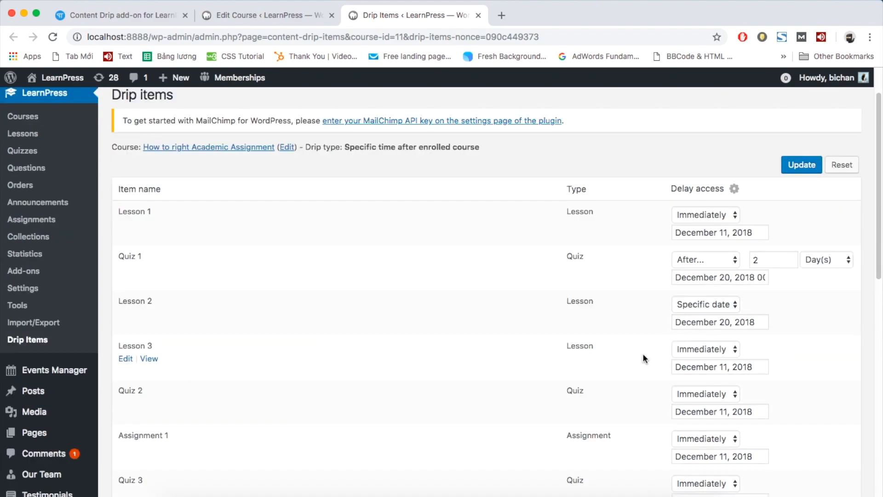
pyautogui.scroll(10, 721, 208)
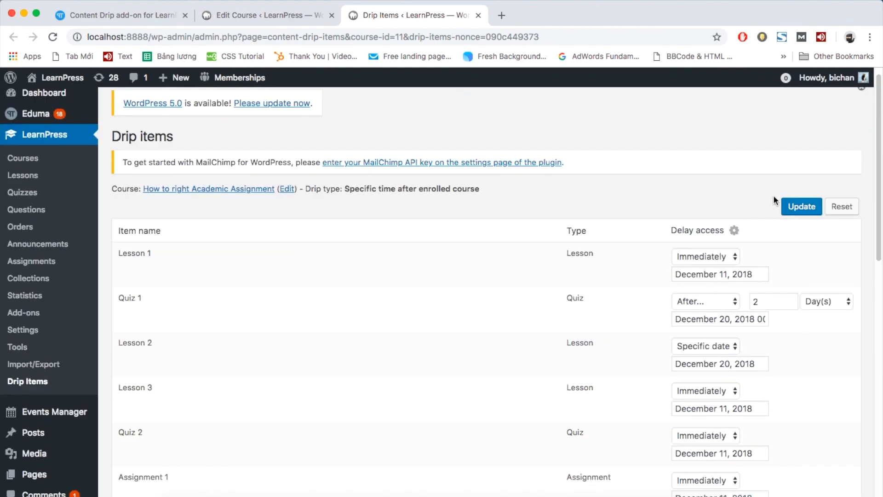
pyautogui.click(801, 207)
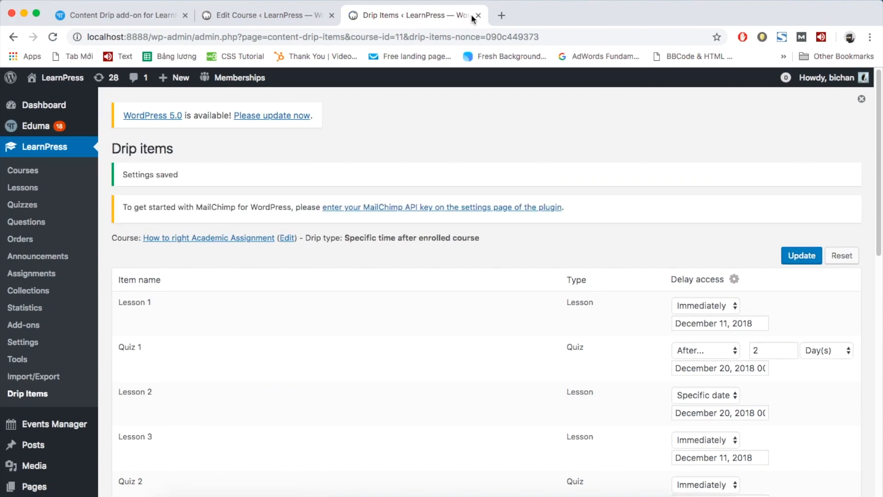
# Close the drip items page, choose the drip type "2. Open the course items sequentially" for the course and save the course
pyautogui.click(478, 15)
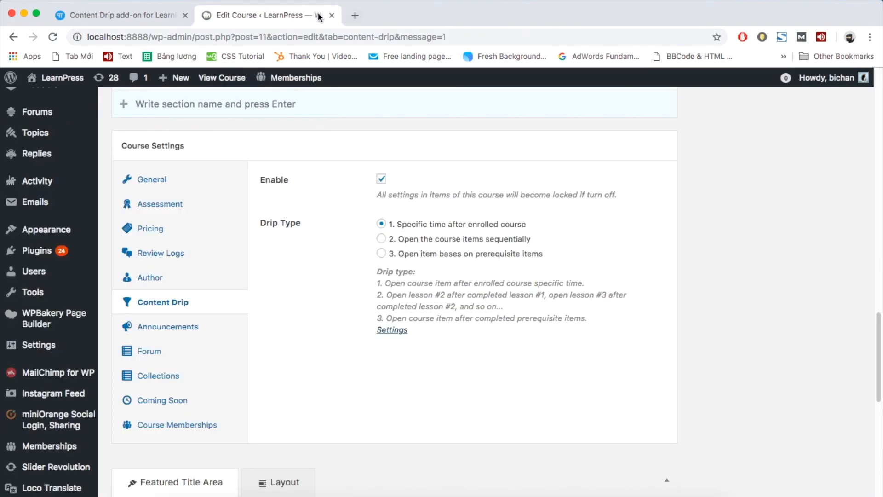
pyautogui.scroll(15, 562, 216)
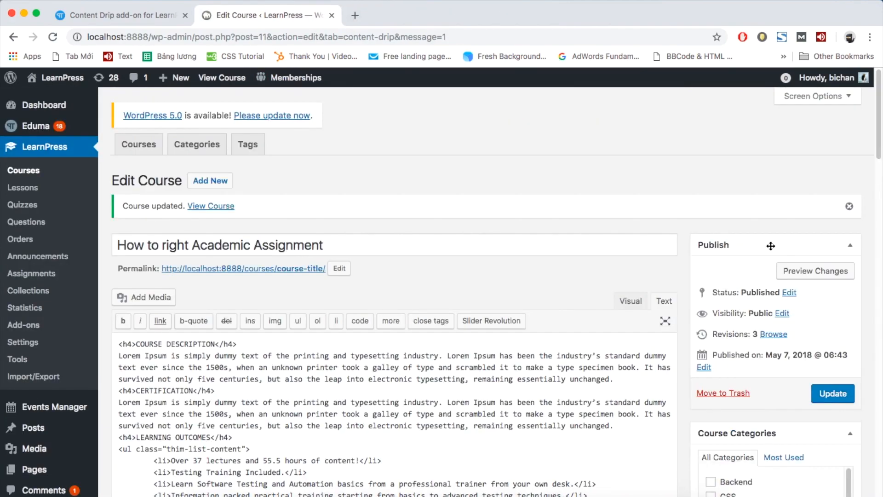
pyautogui.click(835, 395)
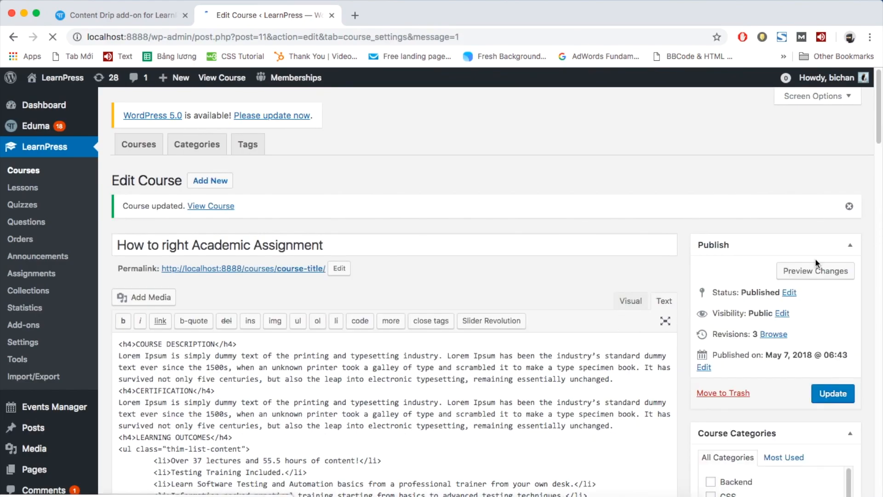
# Set the course's drip type to "3. Open item bases on prerequisite items" in its Content Drip settings and save the course
pyautogui.scroll(-10, 694, 304)
pyautogui.scroll(-20, 694, 308)
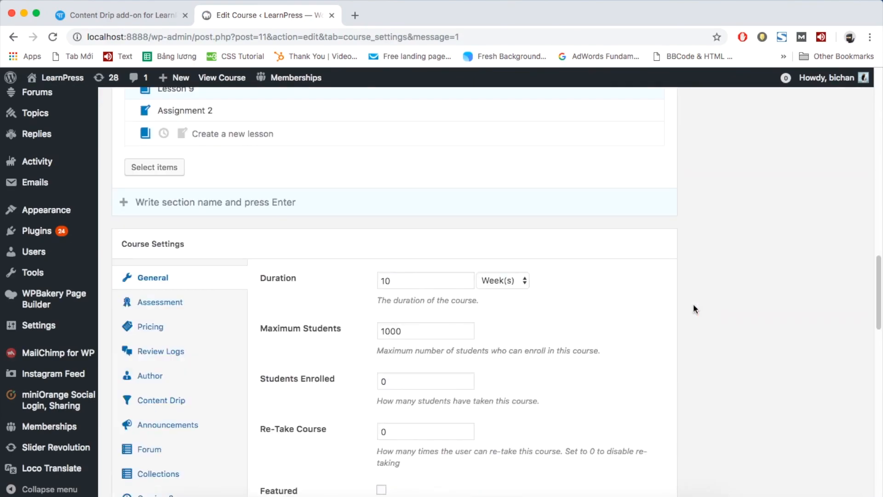
pyautogui.scroll(5, 591, 284)
pyautogui.click(179, 158)
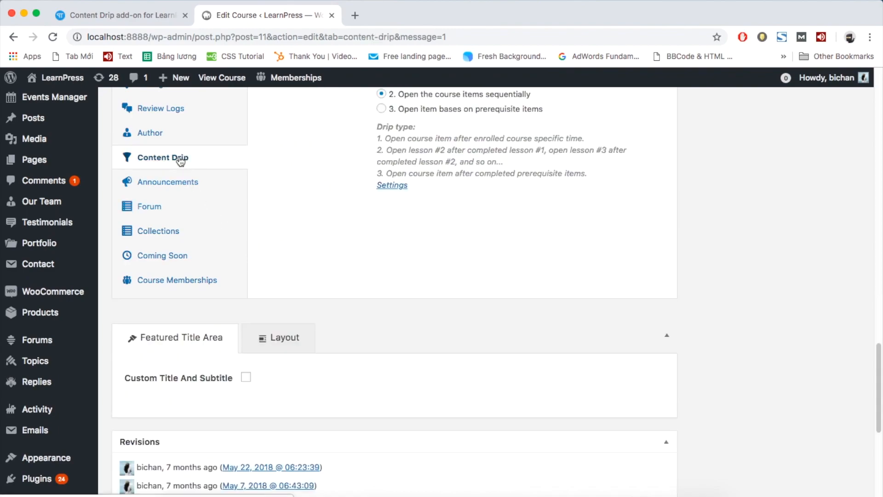
pyautogui.click(381, 195)
pyautogui.scroll(10, 671, 244)
pyautogui.scroll(15, 685, 244)
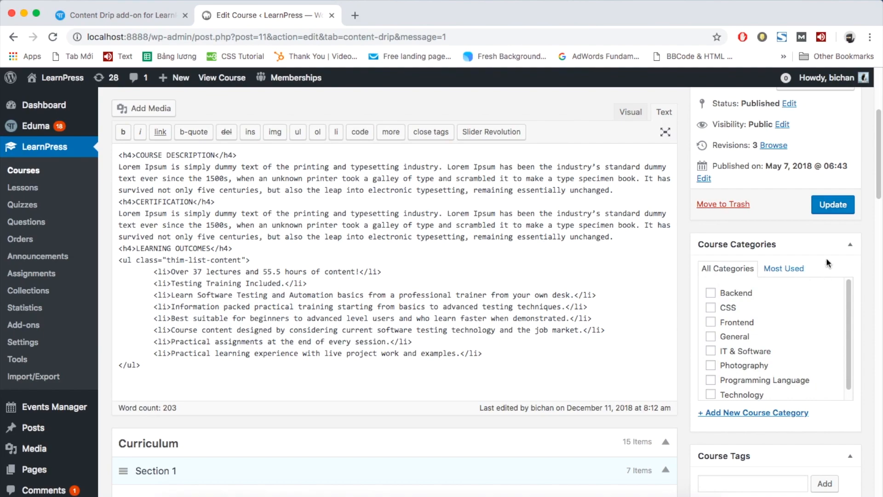
pyautogui.click(831, 148)
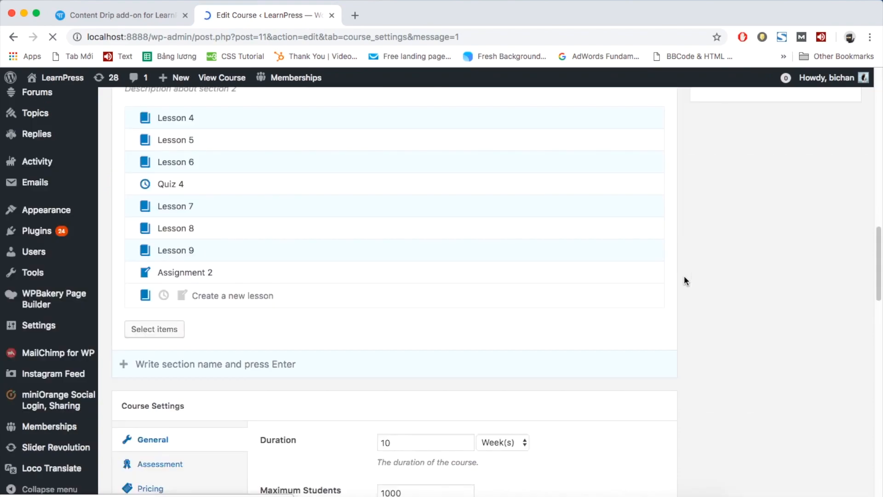
# Show the course's Content Drip settings again and open the drip items page from there
pyautogui.scroll(-10, 312, 384)
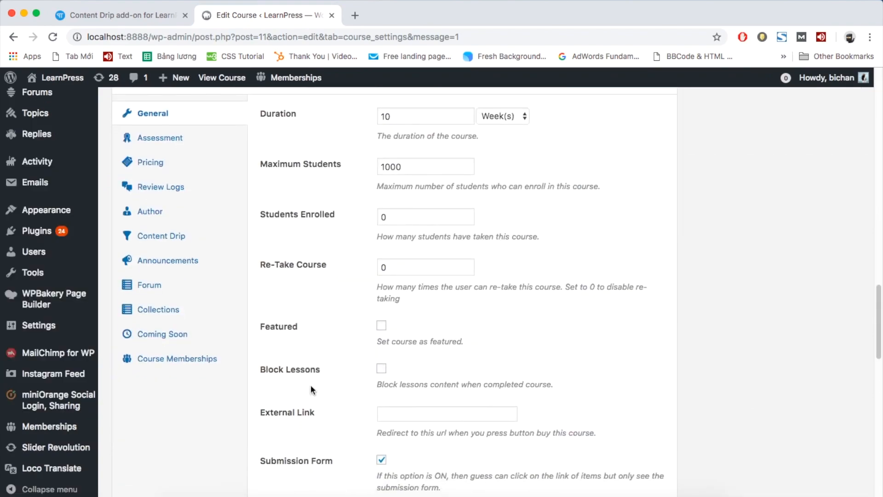
pyautogui.click(148, 222)
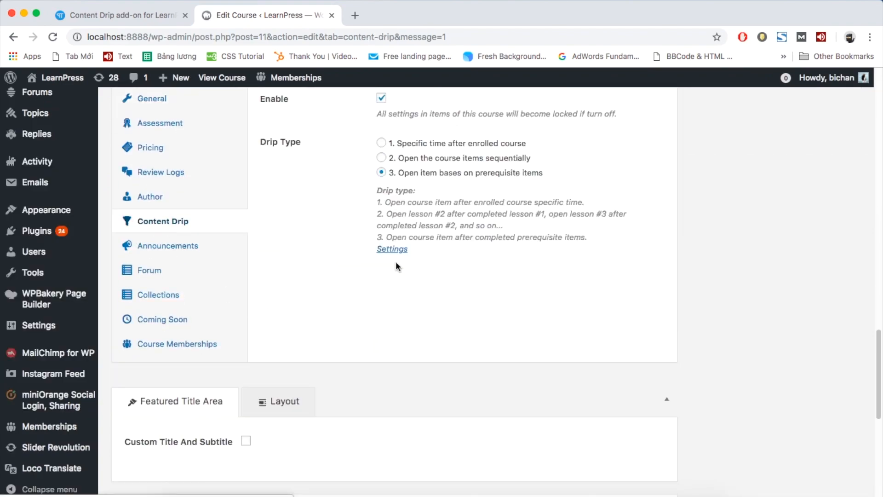
pyautogui.scroll(1, 396, 263)
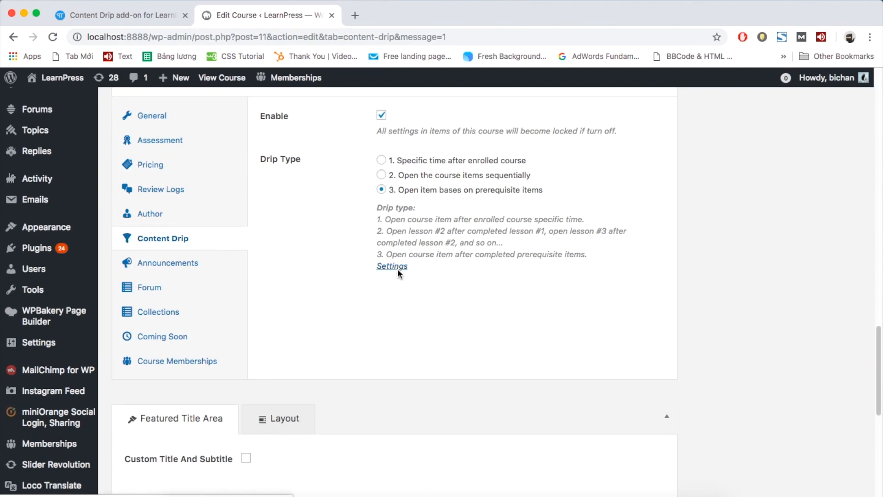
pyautogui.click(398, 272)
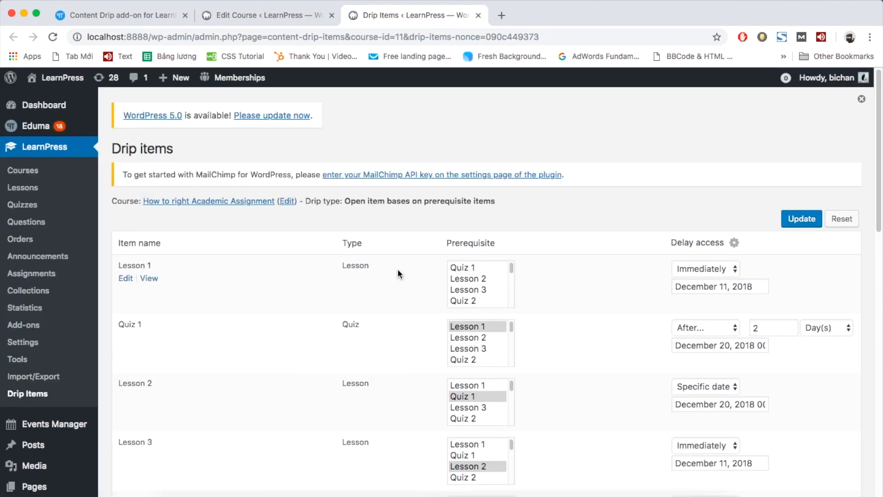
# Set the delay access of Quiz 1 and Lesson 2 to Immediately, like the other items
pyautogui.scroll(-3, 548, 288)
pyautogui.click(690, 268)
pyautogui.click(686, 249)
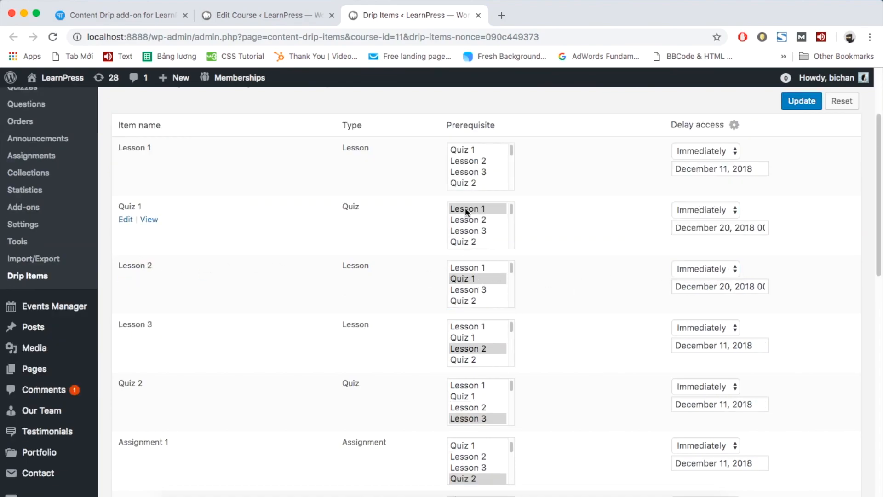
# Select Lesson 1 as prerequisite of Quiz 1 and Lesson 2 as prerequisite of Lesson 3, and check the prerequisites of the remaining items
pyautogui.click(462, 280)
pyautogui.scroll(1, 463, 281)
pyautogui.click(467, 213)
pyautogui.scroll(-2, 467, 213)
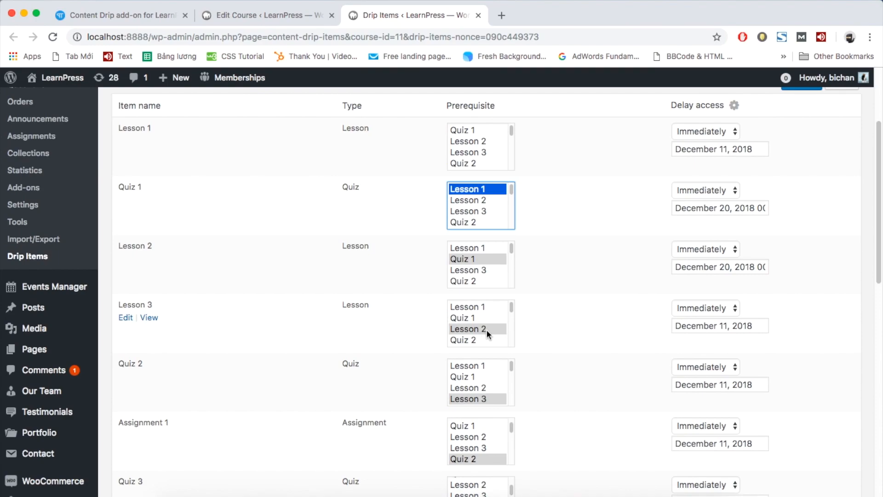
pyautogui.click(485, 329)
pyautogui.scroll(-12, 595, 322)
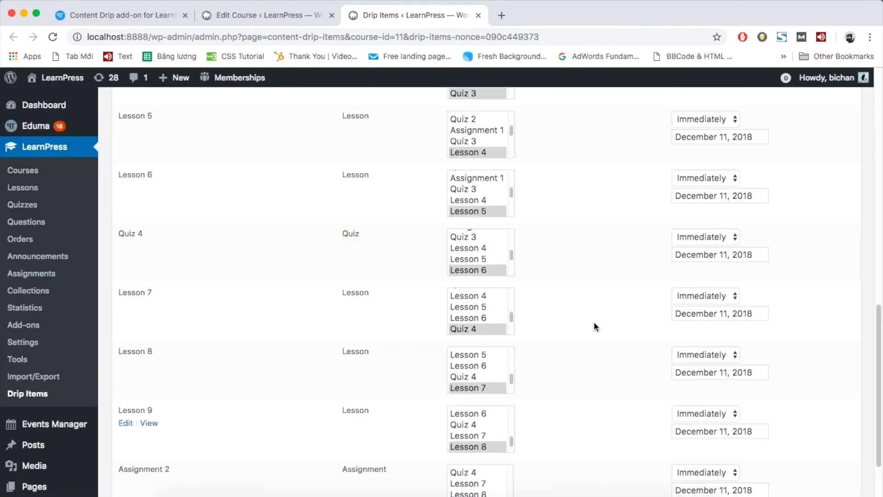
pyautogui.scroll(15, 595, 321)
pyautogui.scroll(-1, 594, 322)
pyautogui.scroll(-3, 425, 311)
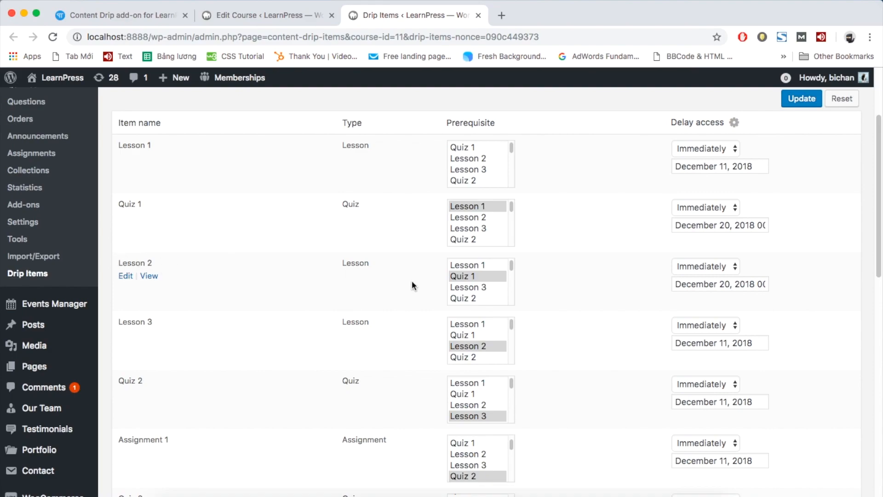
# Select Quiz 1 as the prerequisite of Lesson 2 and save the drip items settings
pyautogui.click(467, 267)
pyautogui.click(469, 275)
pyautogui.click(565, 270)
pyautogui.scroll(-8, 565, 275)
pyautogui.scroll(-5, 565, 275)
pyautogui.scroll(15, 565, 275)
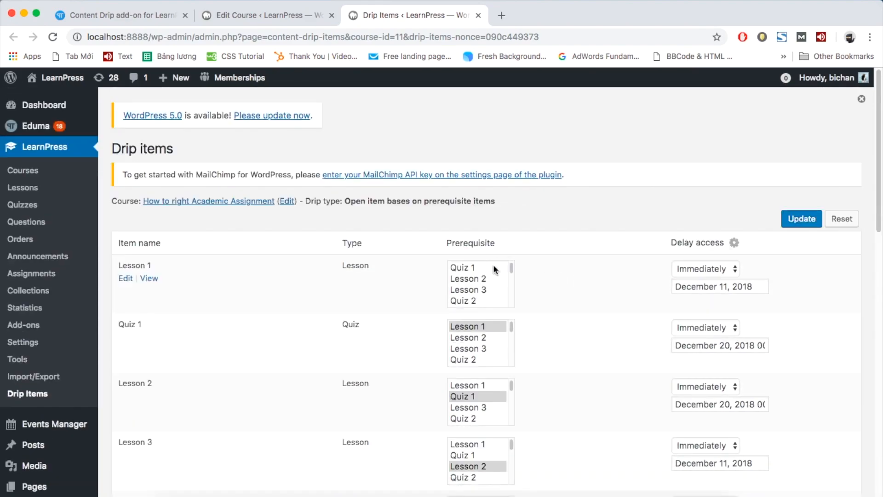
pyautogui.click(802, 219)
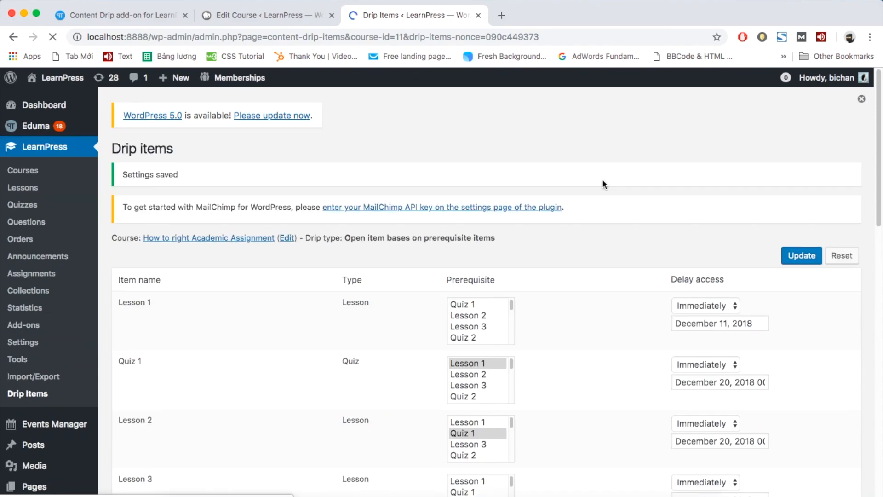
# Close the drip items page and save the course in the course editor
pyautogui.click(479, 15)
pyautogui.scroll(10, 603, 175)
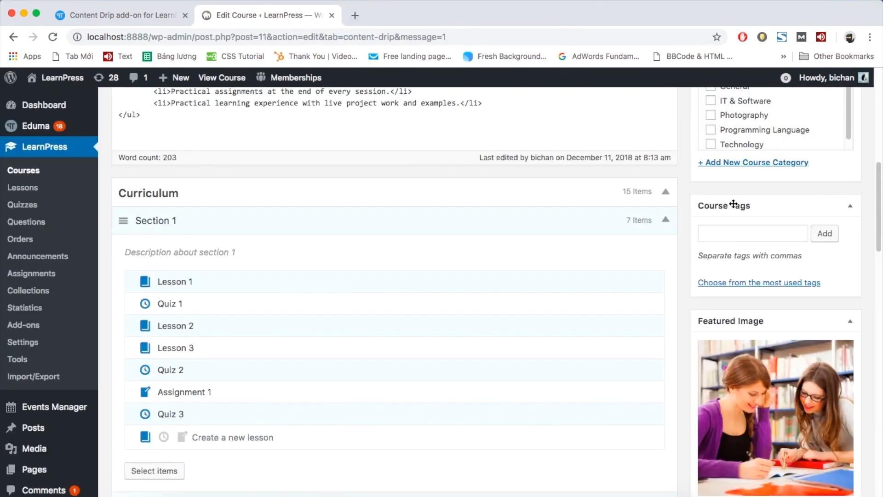
pyautogui.scroll(10, 734, 204)
pyautogui.click(834, 393)
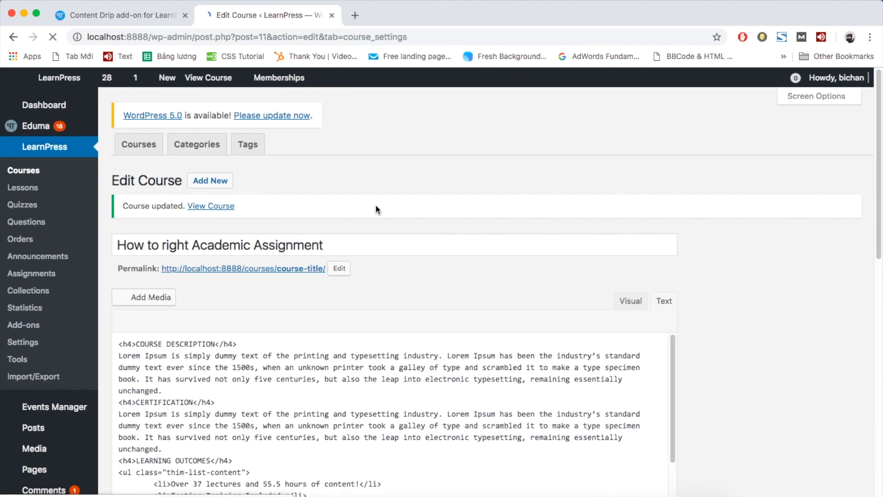
# Open the updated course's public page in a new tab and look over its overview and course features
pyautogui.keyDown('super'); pyautogui.click(207, 207); pyautogui.keyUp('super')
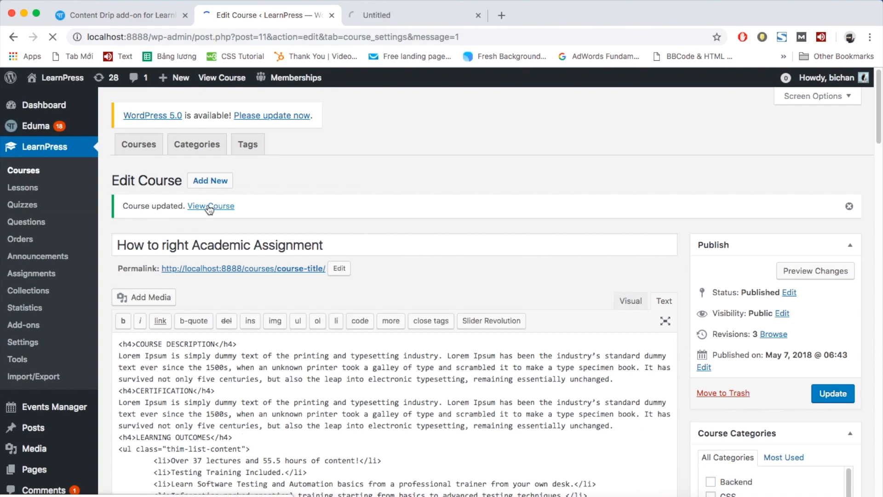
pyautogui.click(402, 16)
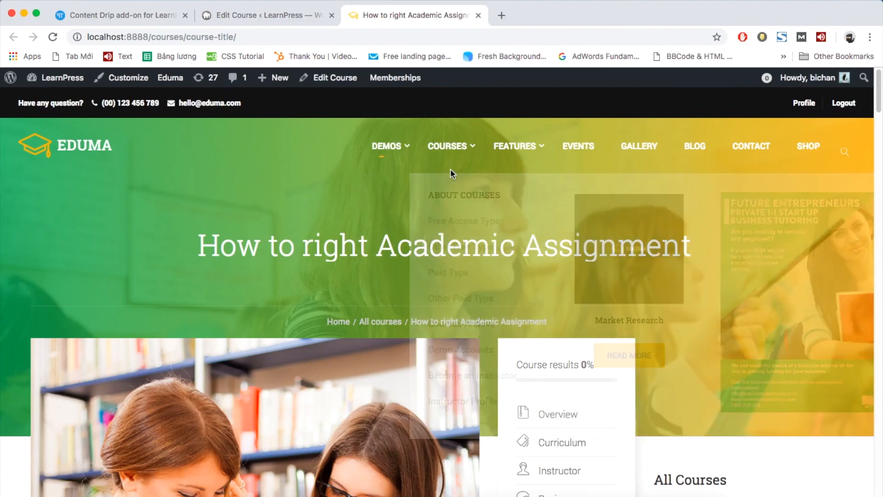
pyautogui.scroll(-5, 451, 170)
pyautogui.scroll(-7, 557, 300)
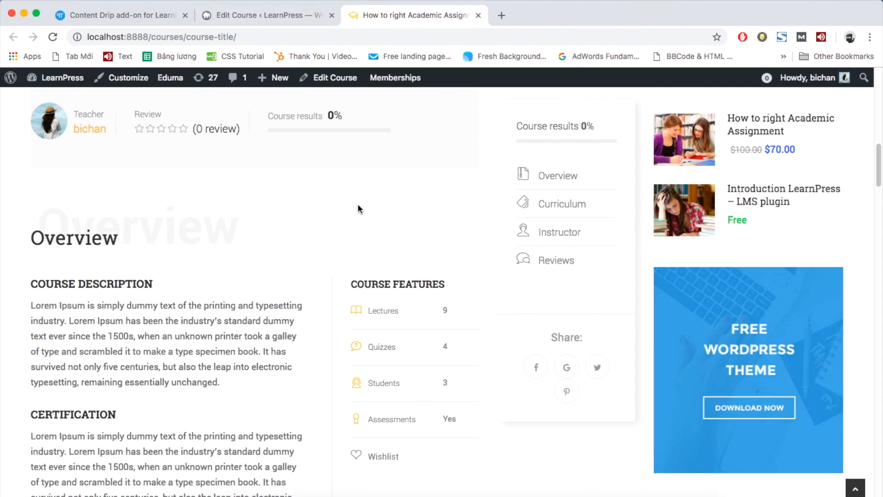
pyautogui.scroll(5, 358, 203)
pyautogui.scroll(8, 358, 205)
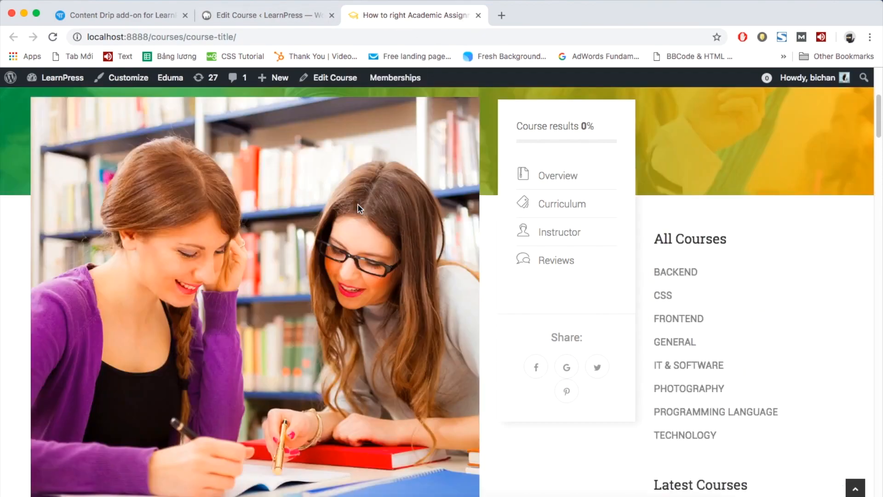